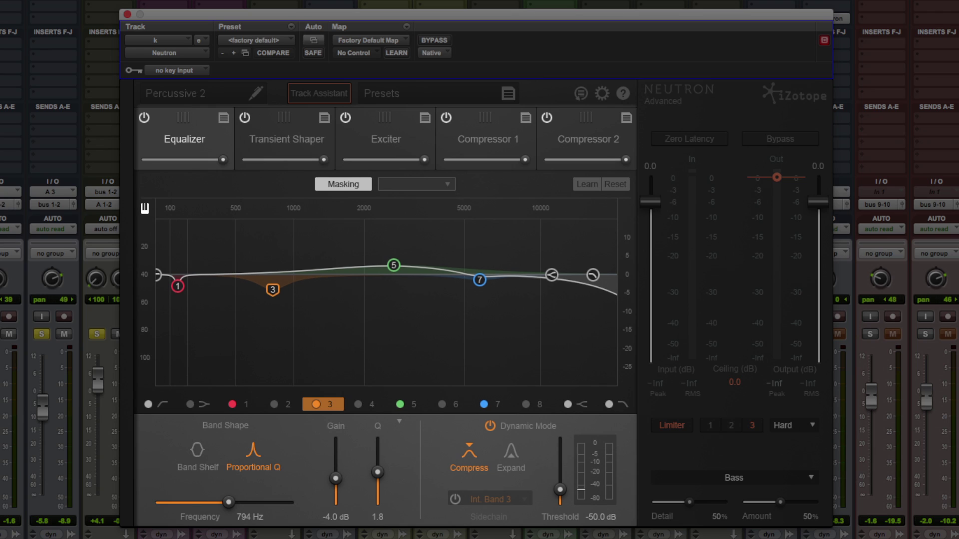
- Look through the Equalizer, Transient Shaper, Exciter, Compressor 1 and Compressor 2 modules of the kick track's Neutron chain
left_click(275, 142)
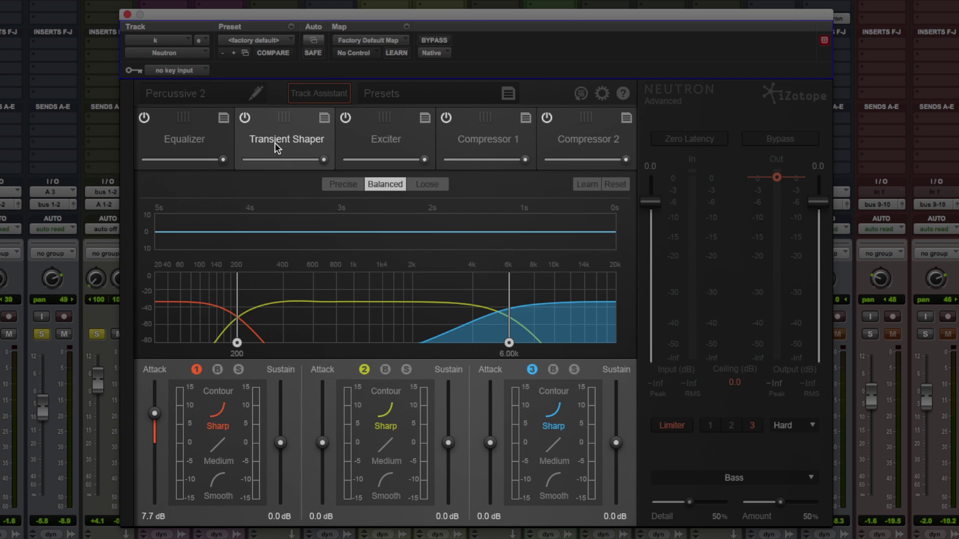
left_click(367, 137)
left_click(471, 146)
left_click(583, 144)
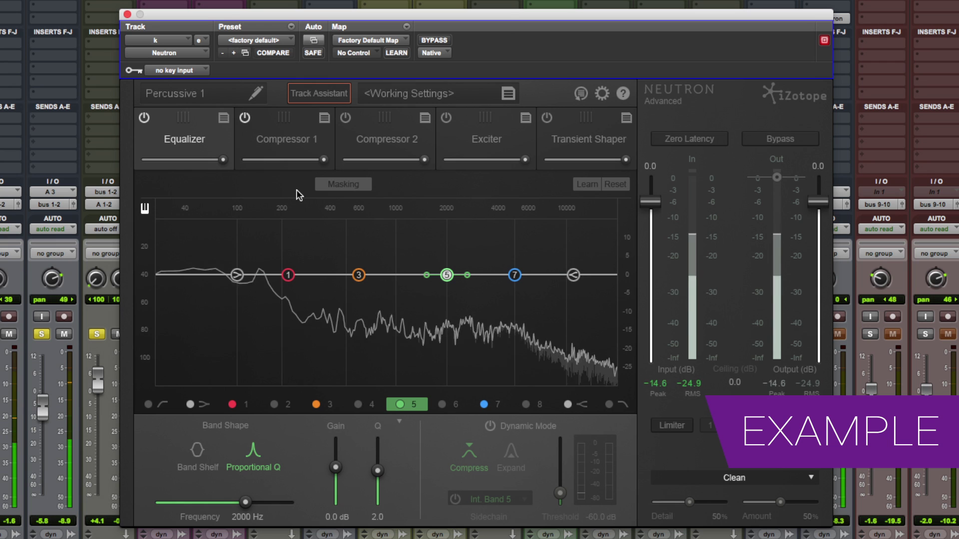
left_click(280, 147)
left_click(388, 144)
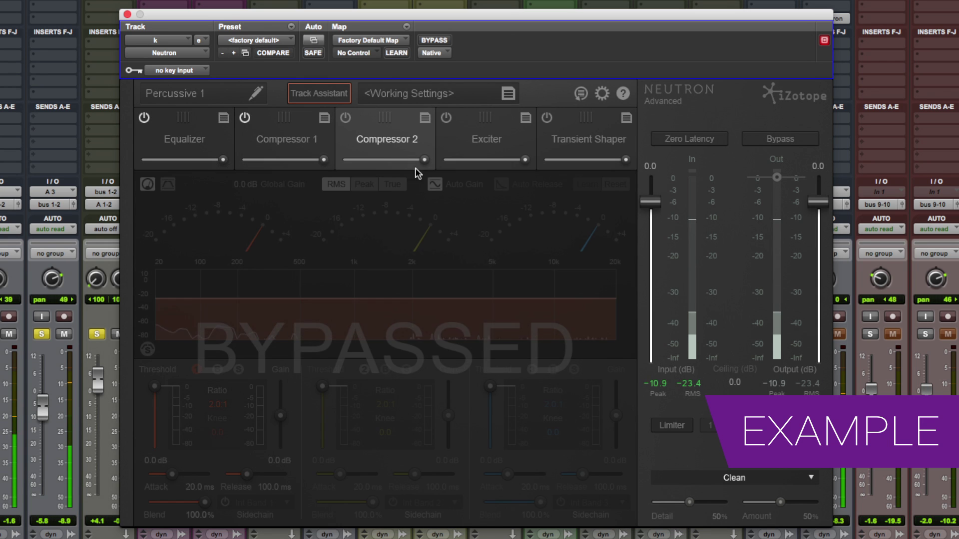
left_click(479, 148)
left_click(595, 143)
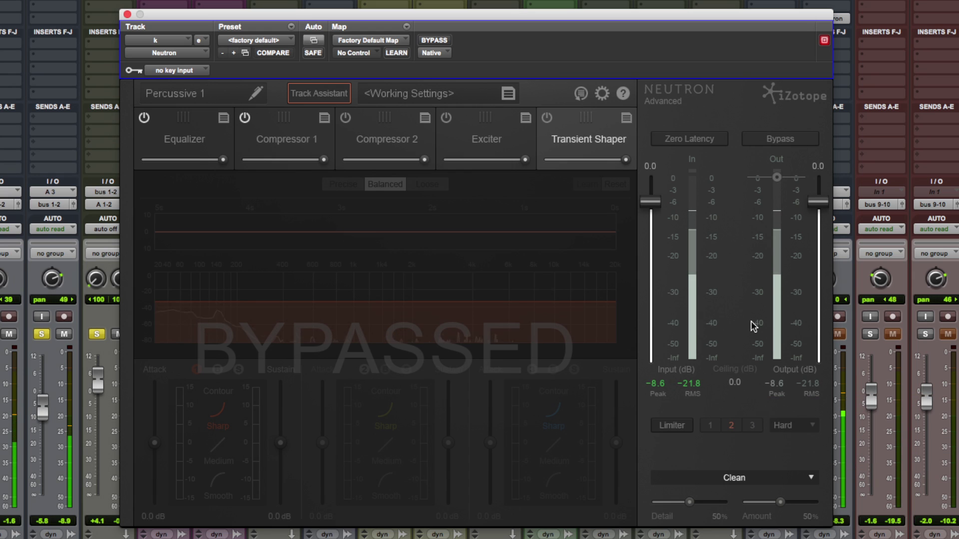
- Run Track Assistant on the Percussive 1 track and review its Equalizer, Compressor 1 and Compressor 2 settings
left_click(320, 93)
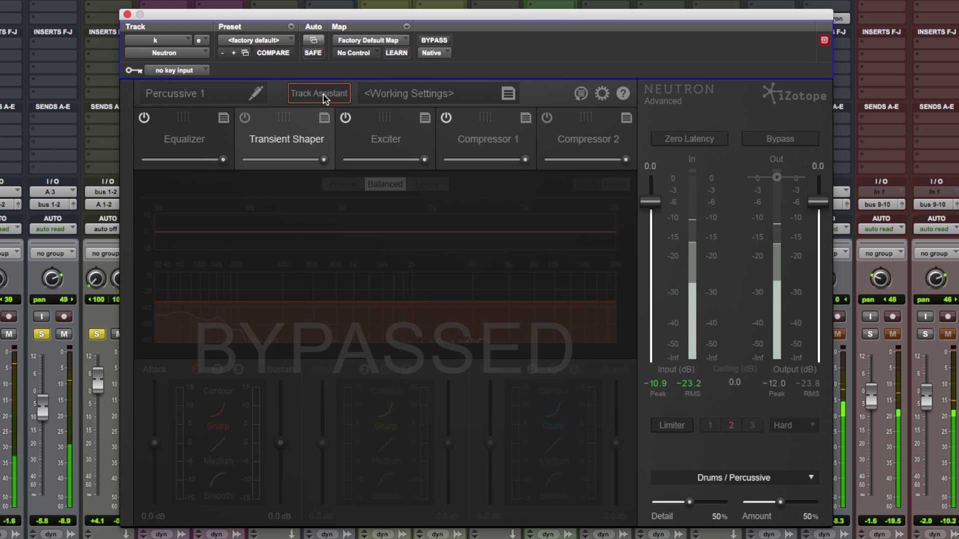
left_click(198, 141)
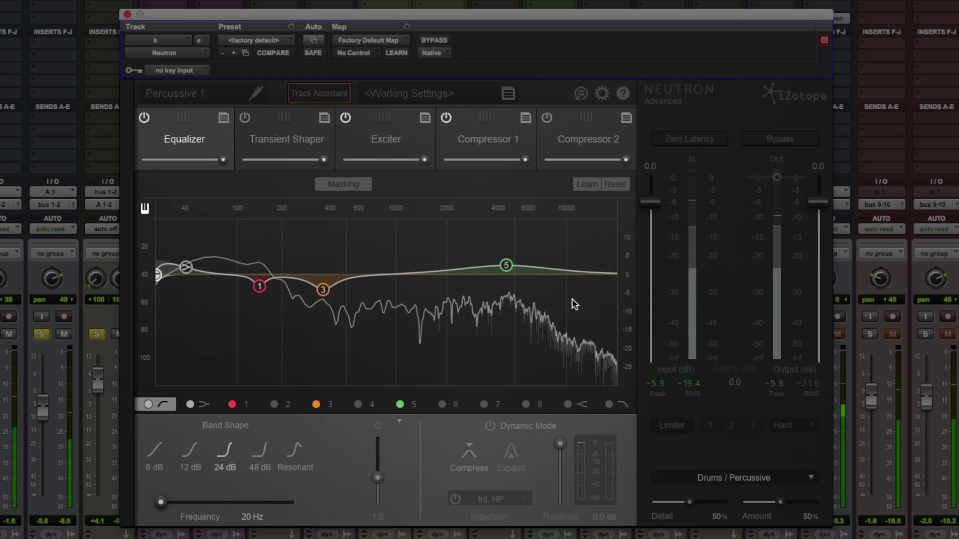
left_click(483, 145)
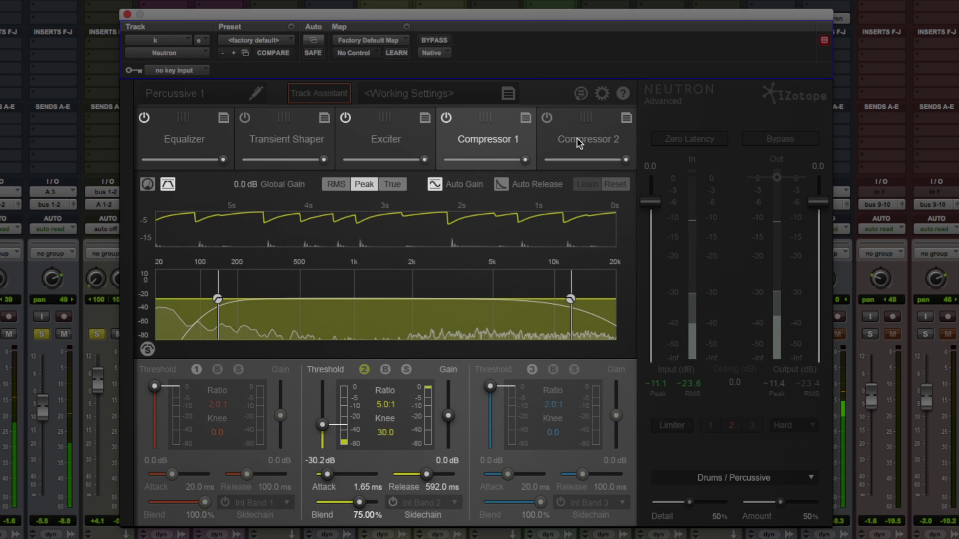
left_click(554, 141)
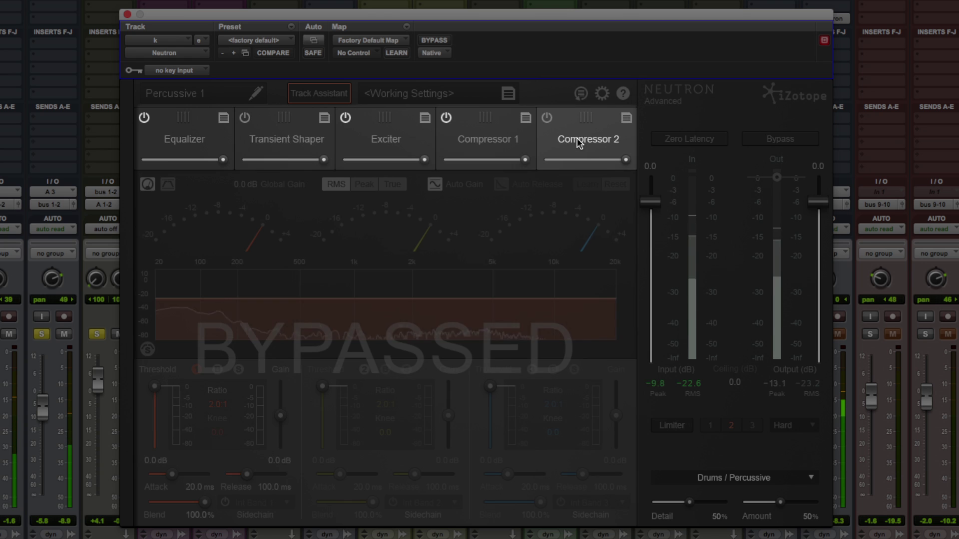
- Set the Exciter's band 2 Drive to 6.5 dB and compare the processed sound with the global bypass
left_click(392, 144)
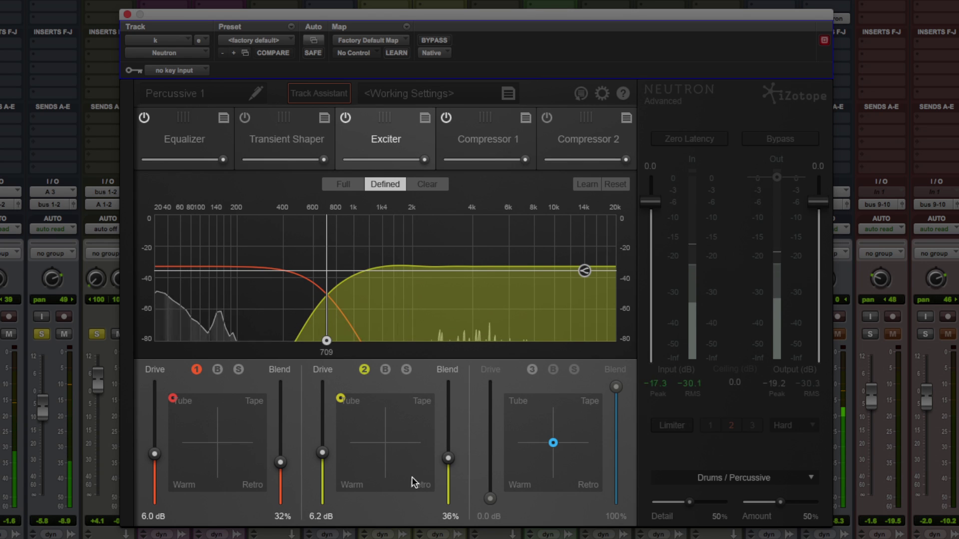
left_click_drag(321, 452, 319, 451)
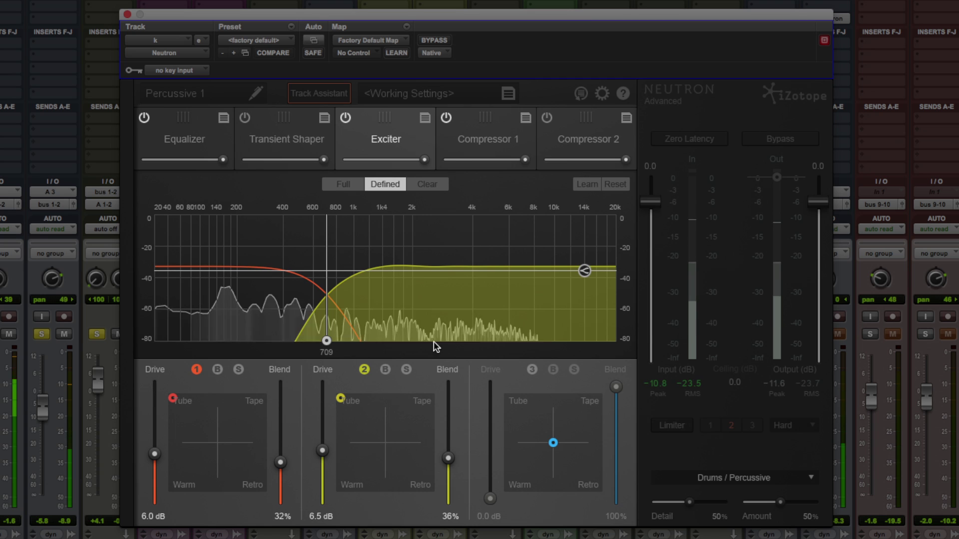
left_click(780, 139)
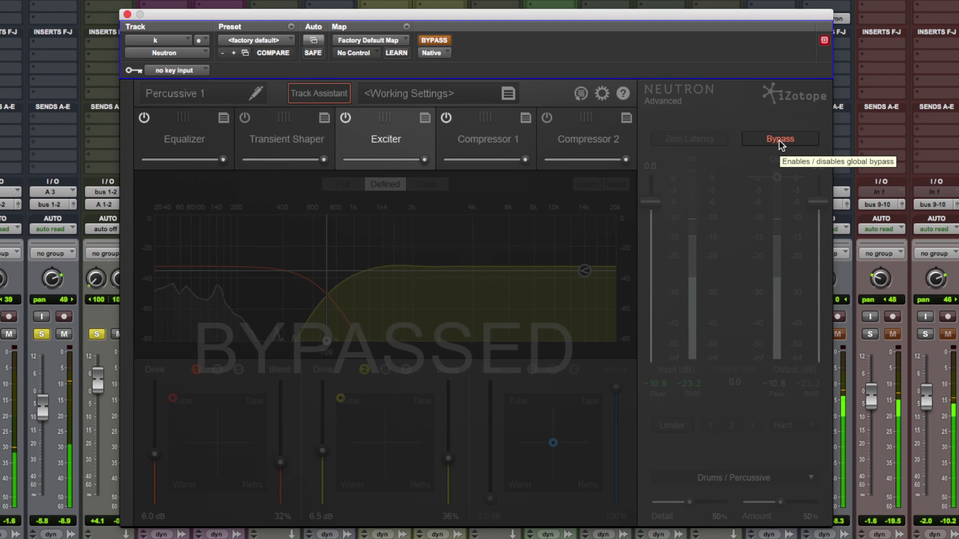
left_click(778, 139)
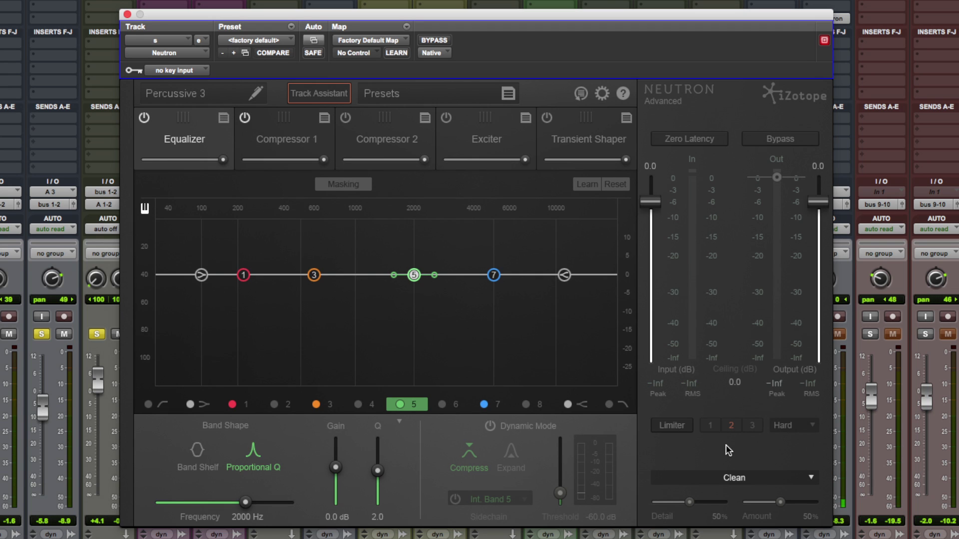
- Run Track Assistant on track s and move Equalizer node 1 to 227 Hz with a gain of -7.4 dB
left_click(319, 97)
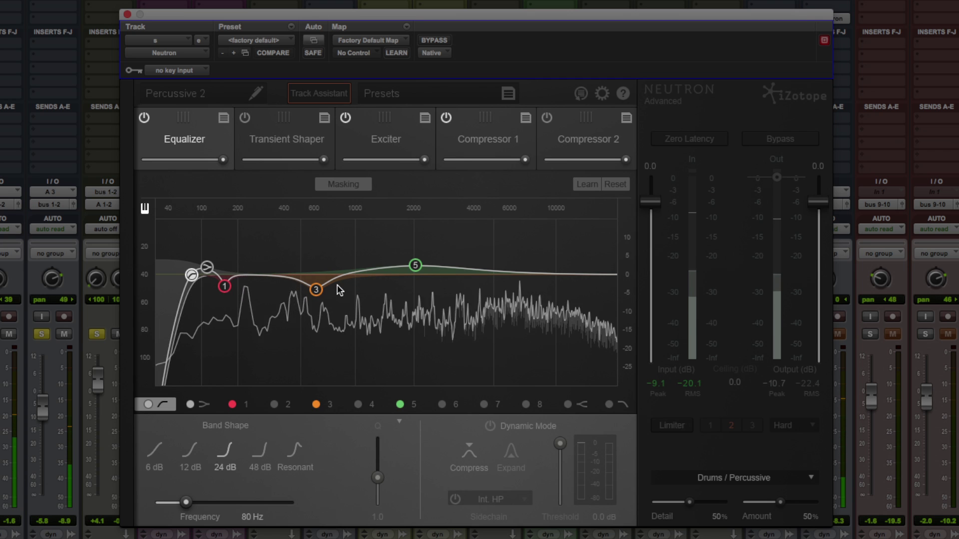
left_click(226, 288)
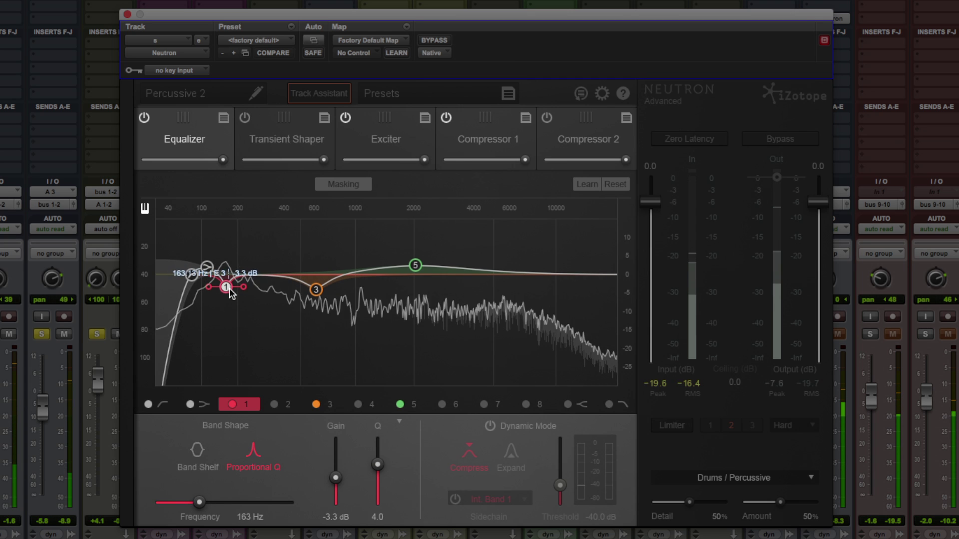
left_click_drag(230, 294, 248, 305)
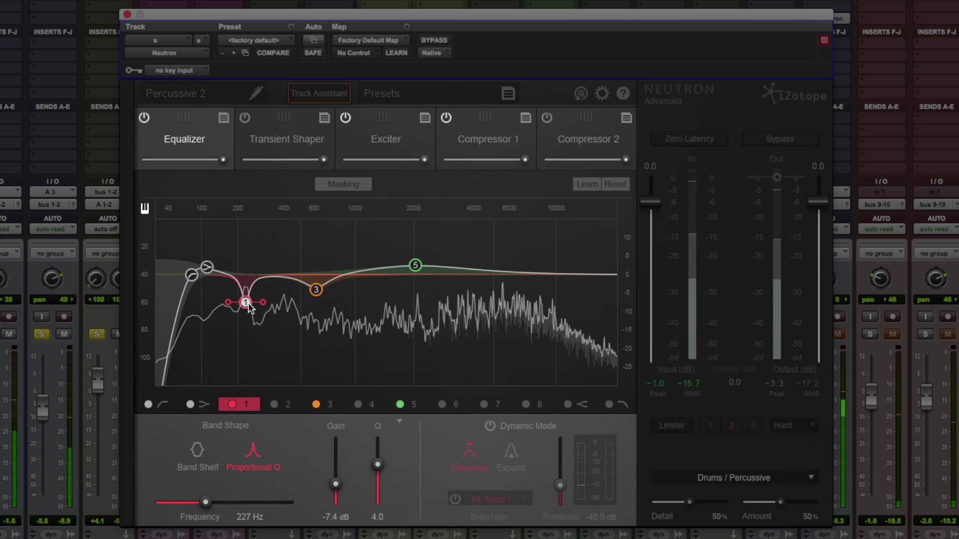
- Lower the band 2 Threshold of Compressor 1 to -37.6 dB
left_click(473, 136)
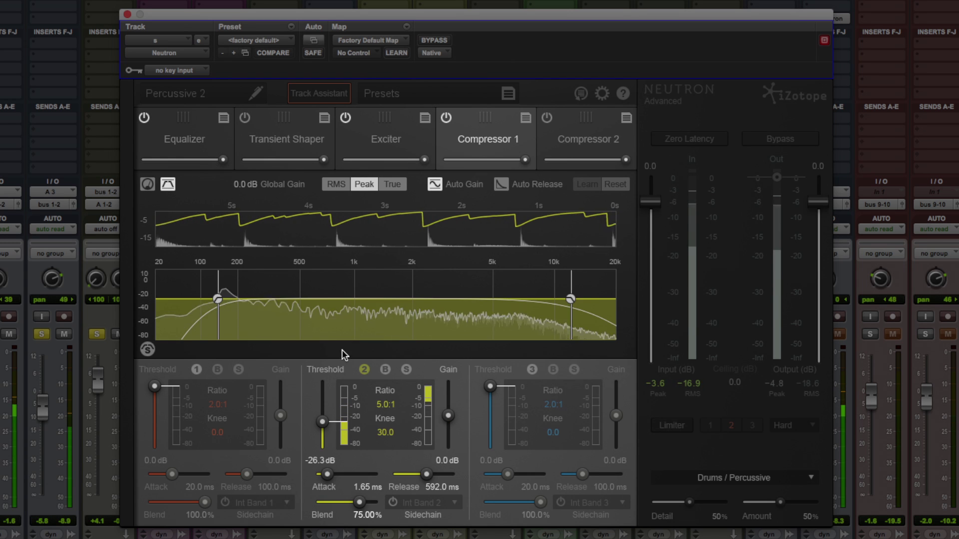
left_click_drag(322, 422, 322, 431)
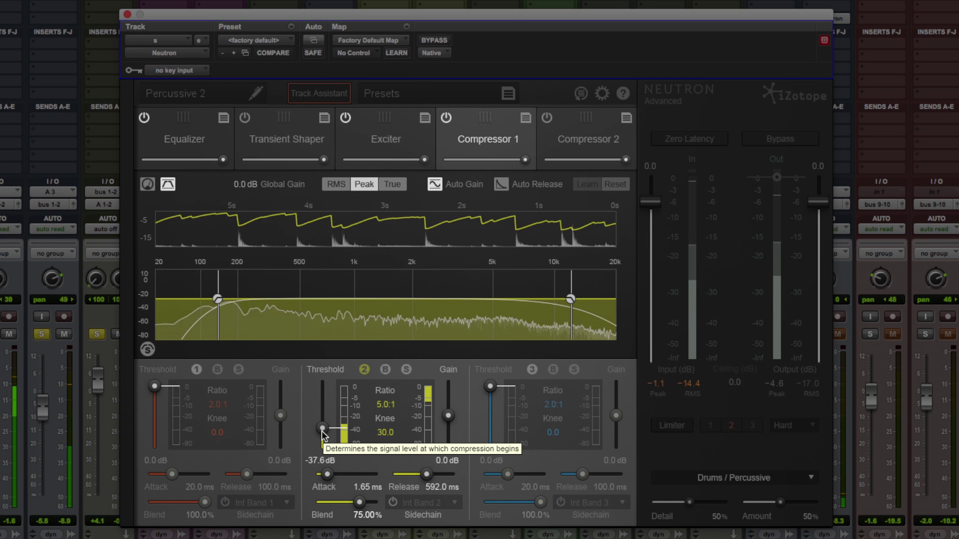
- Audition Exciter band 2 in solo, and set Drive to 10.6 dB on band 2 and 7.3 dB on band 1
left_click(371, 150)
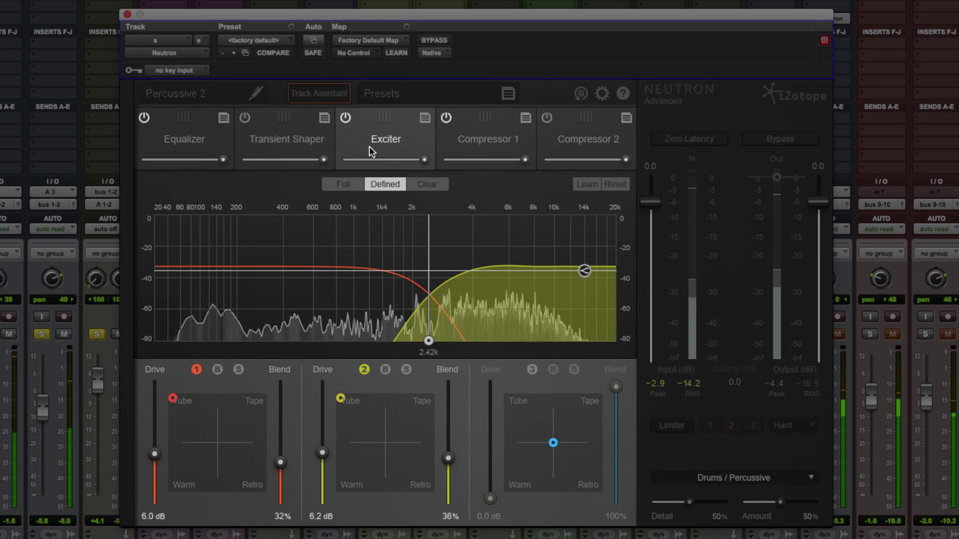
left_click_drag(322, 453, 324, 431)
left_click(406, 370)
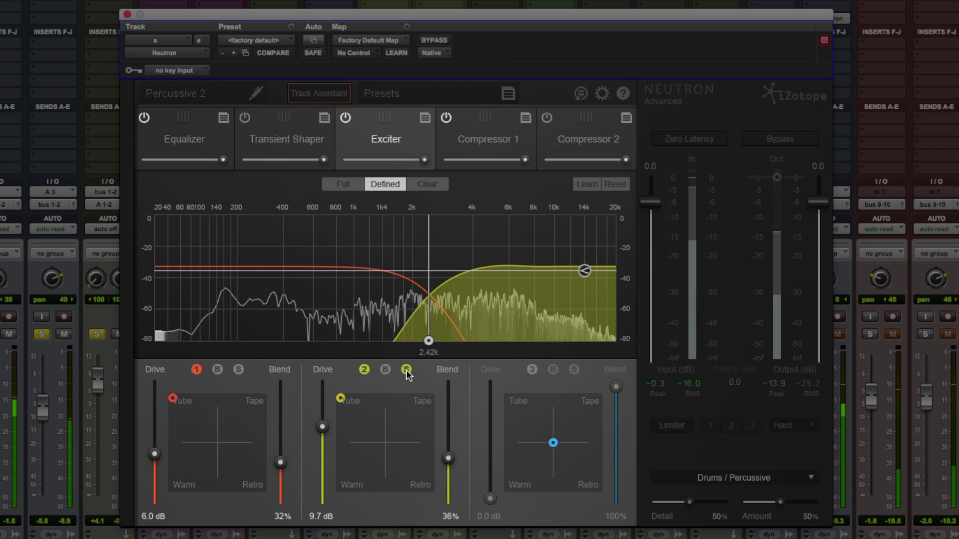
left_click(407, 370)
left_click_drag(322, 427, 322, 419)
left_click_drag(155, 454, 154, 444)
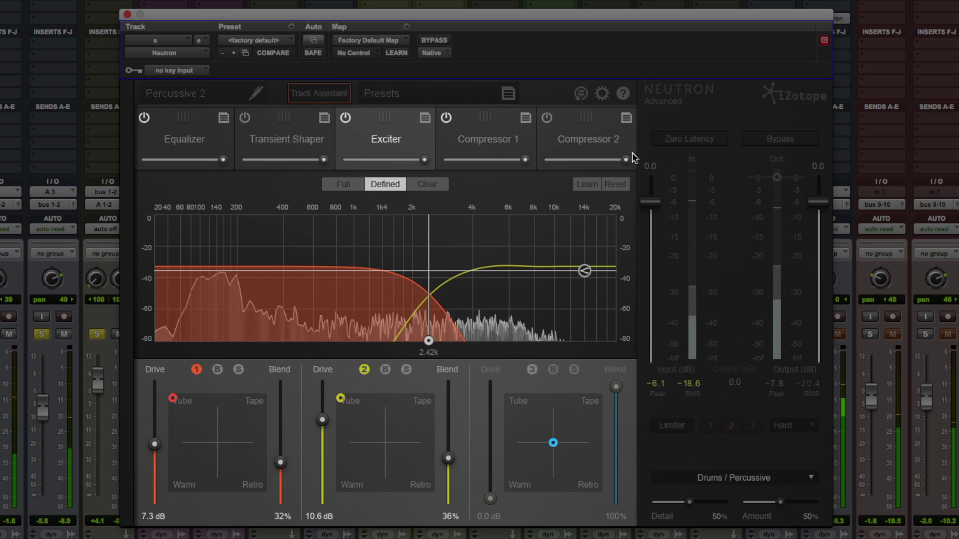
- Toggle the global bypass on and off to compare track s with and without processing, leaving processing active
left_click(771, 140)
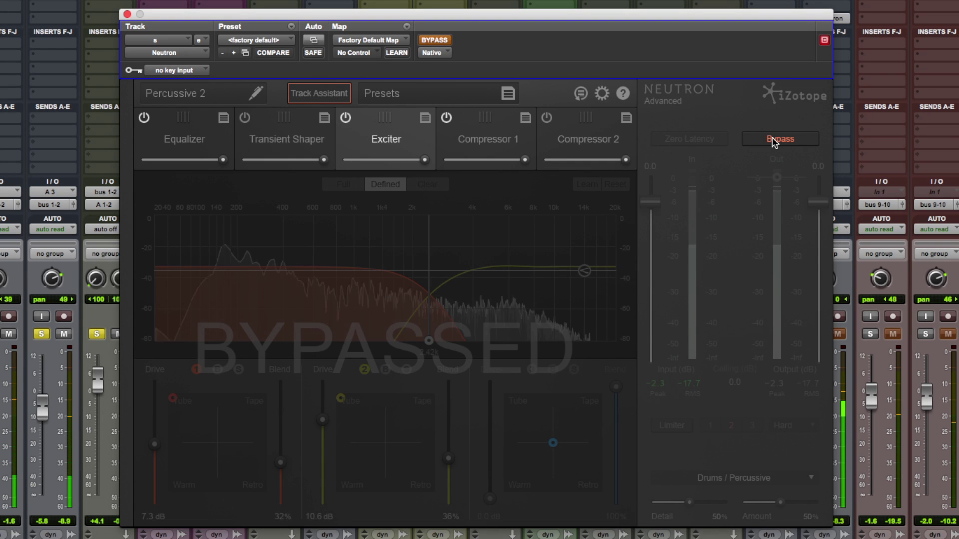
left_click(772, 138)
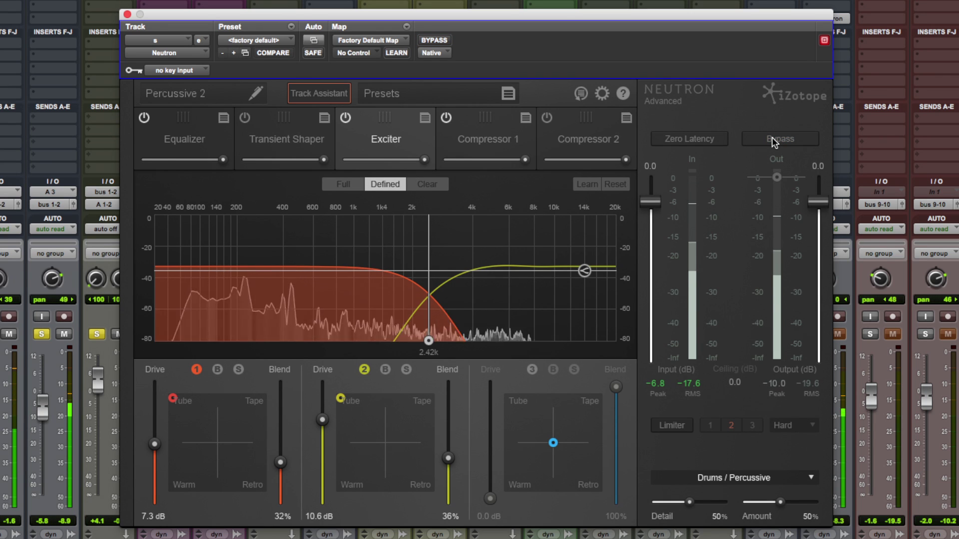
left_click(773, 139)
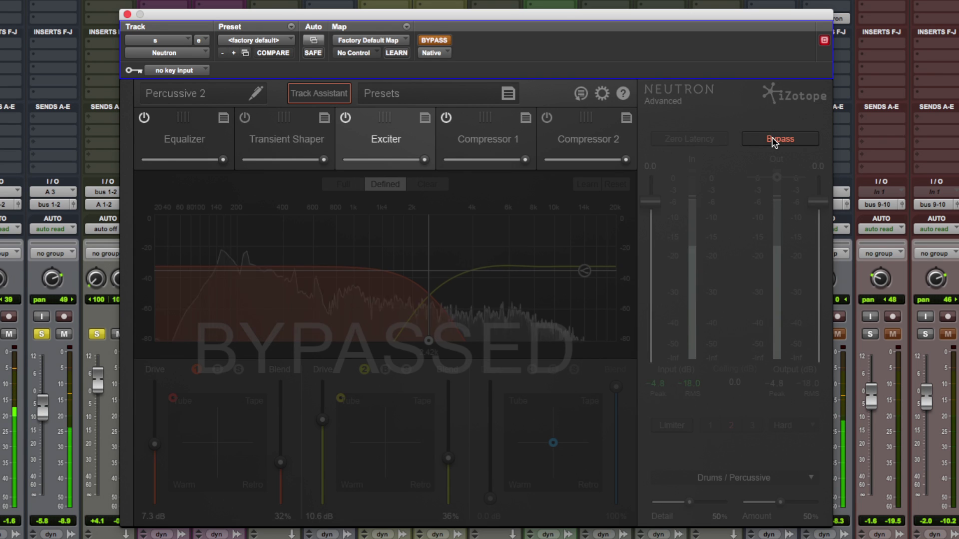
left_click(773, 139)
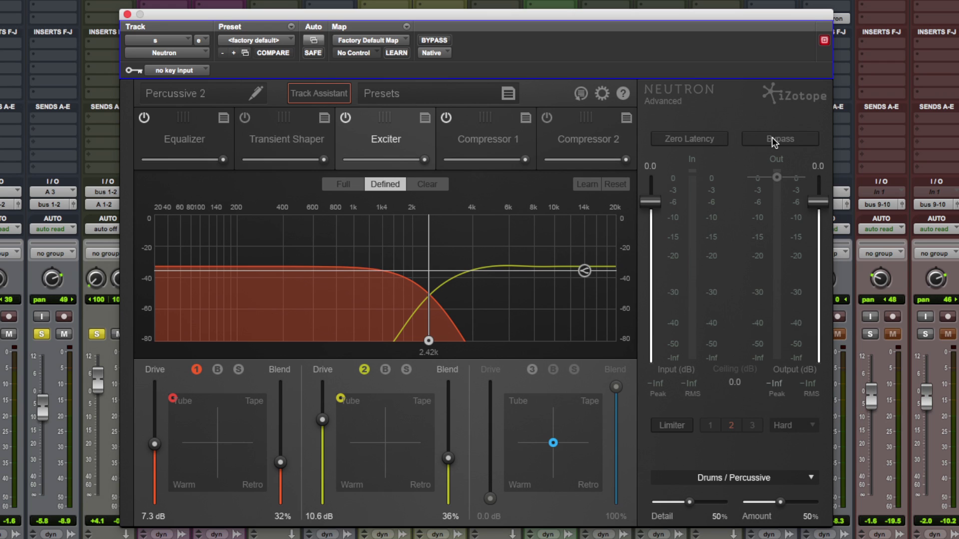
left_click(774, 141)
- Move the Exciter ahead of the Transient Shaper in the signal chain and enable the Transient Shaper
left_click(247, 143)
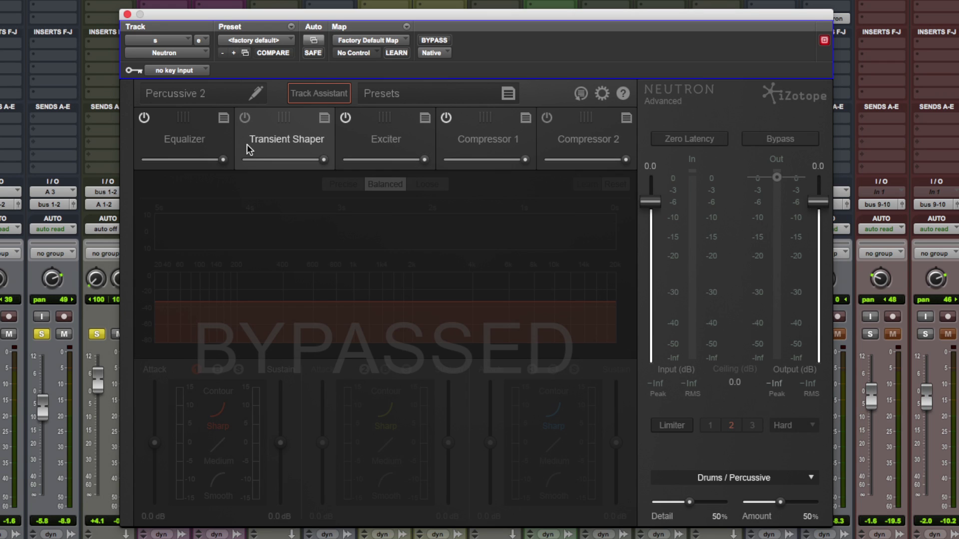
left_click(180, 142)
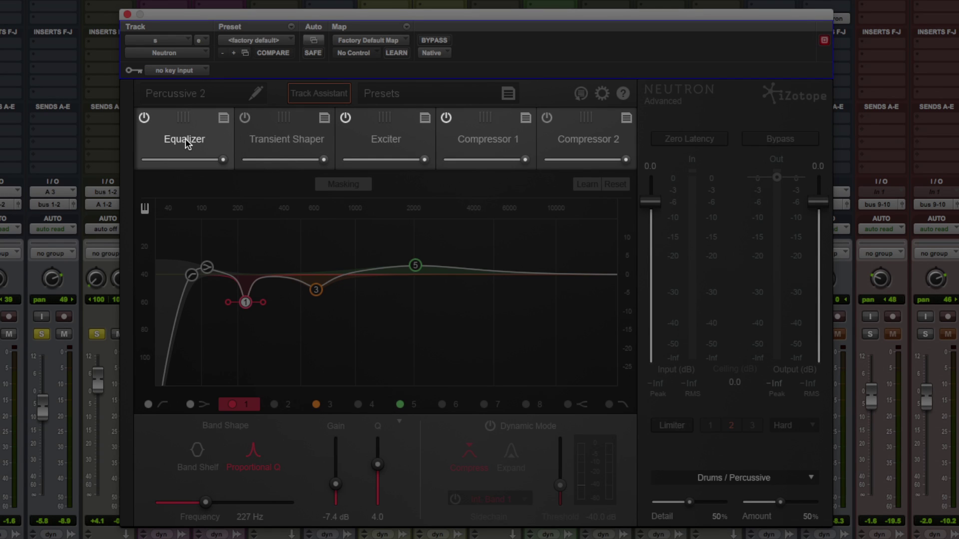
left_click(302, 141)
left_click(384, 141)
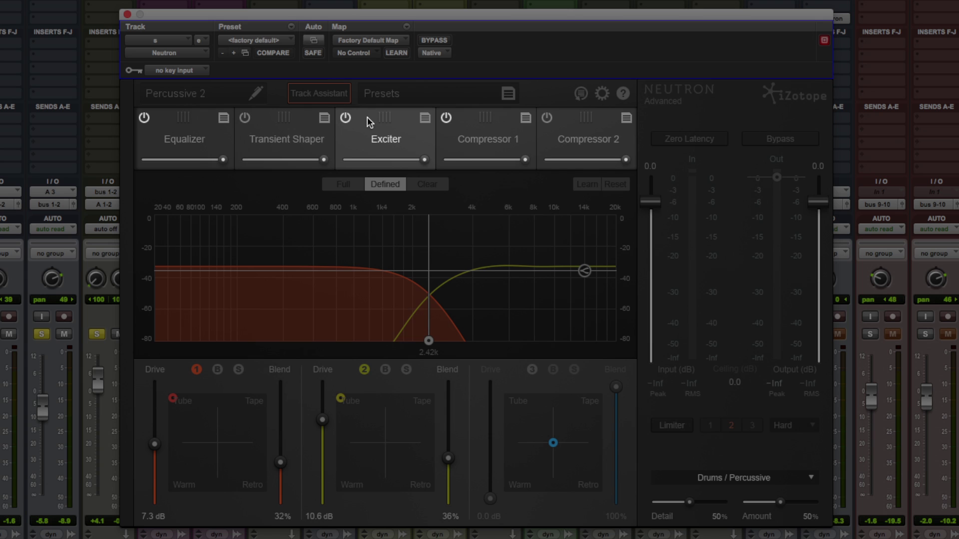
left_click_drag(368, 122, 264, 119)
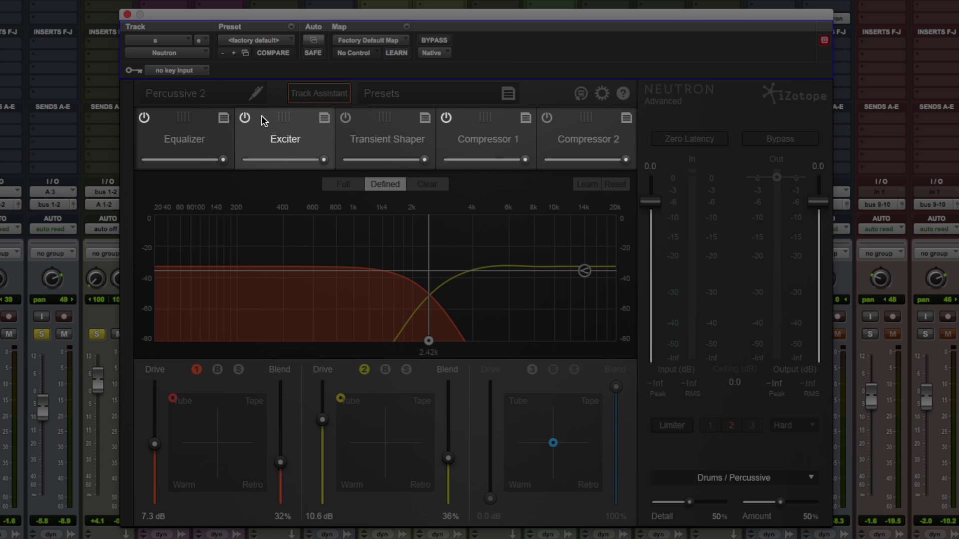
left_click(366, 142)
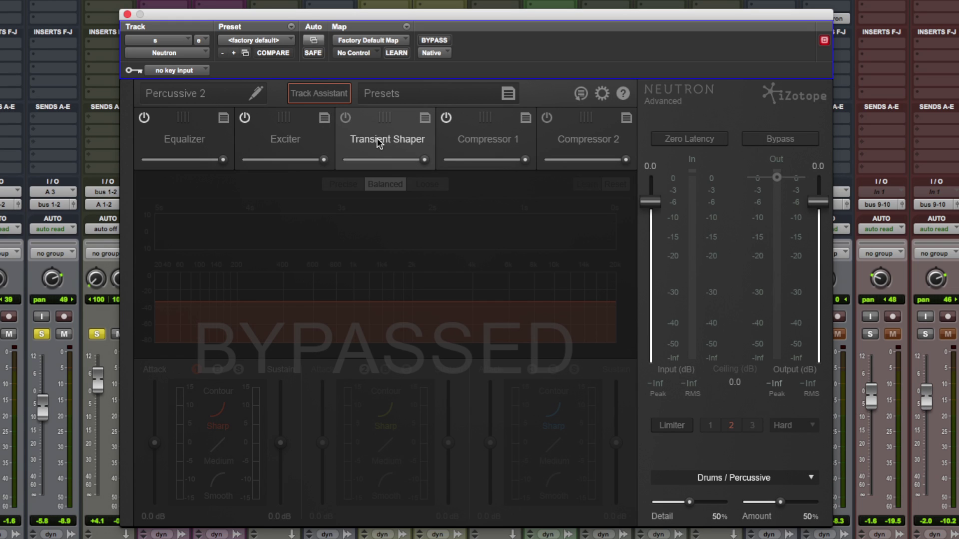
left_click(346, 118)
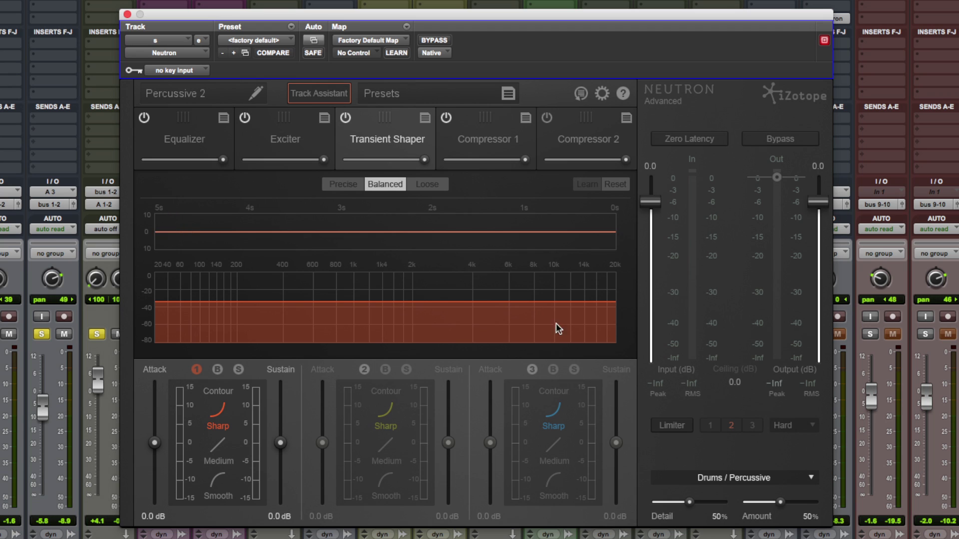
- Enable bands 1 and 3 of Compressor 1 for multiband compression, and turn on Compressor 2
left_click(482, 150)
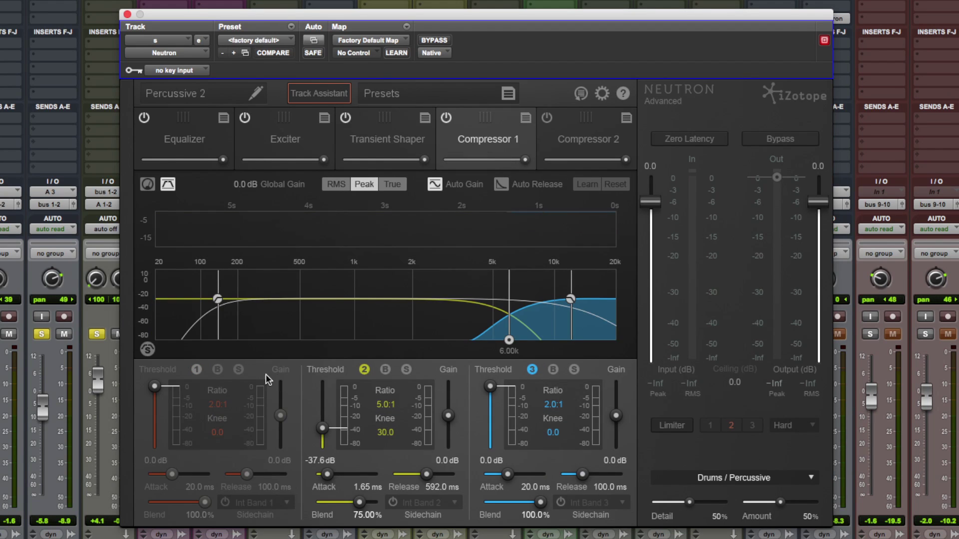
left_click(197, 370)
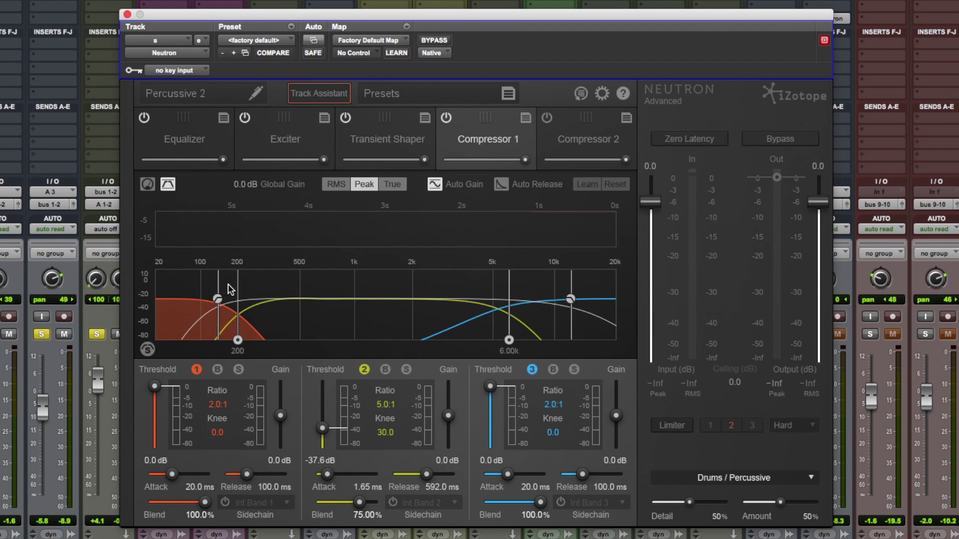
left_click(548, 119)
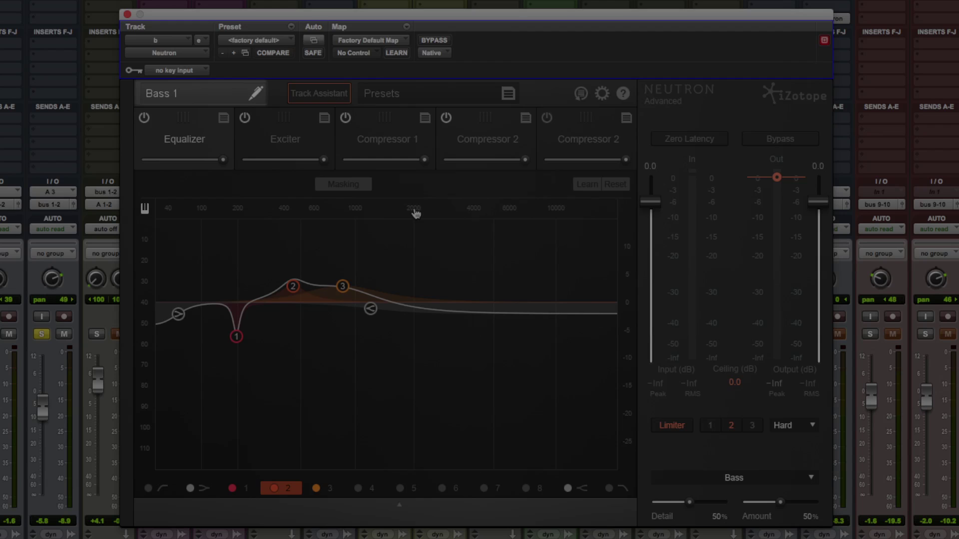
- Turn on masking detection in the Bass 1 equalizer, review the comparison track choices, and keep Piano 1 as the comparison track
left_click(343, 186)
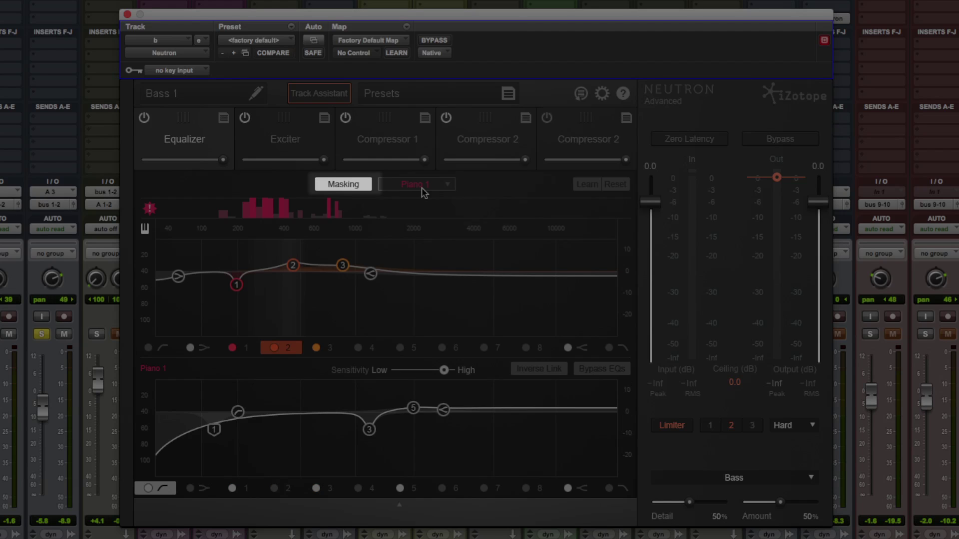
left_click(447, 186)
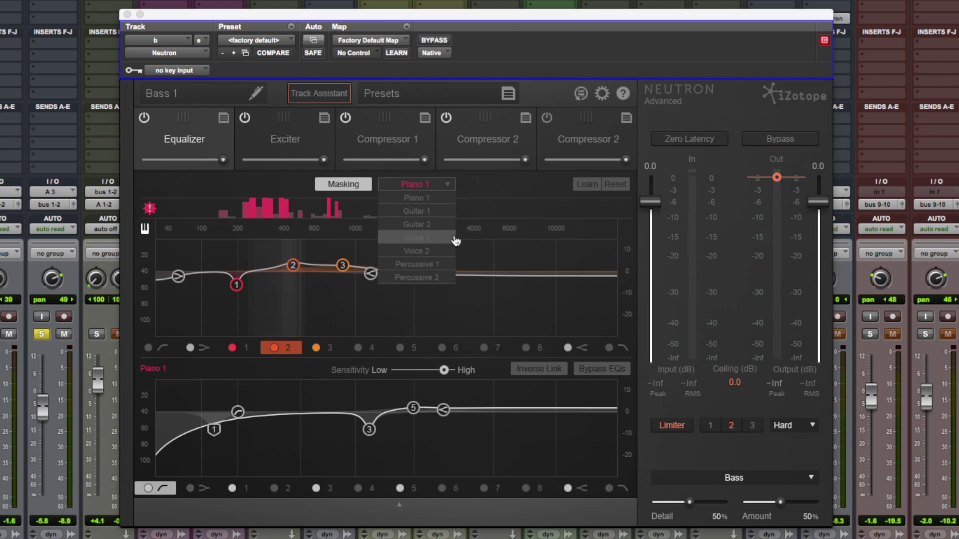
left_click(470, 187)
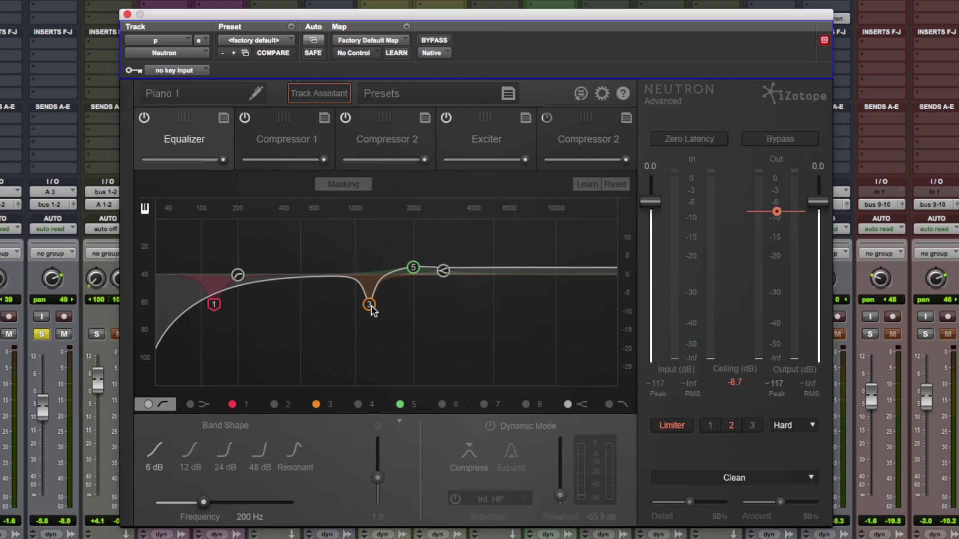
- Deepen the Piano 1 equalizer's band 3 cut to -15.9 dB at 1204.9 Hz, and ease it back from the bass masking view
left_click_drag(370, 305, 371, 335)
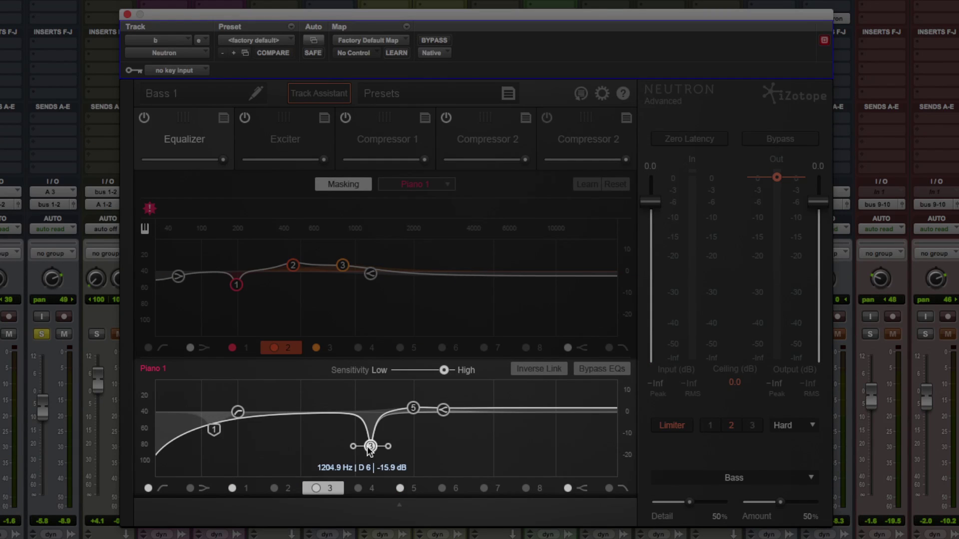
left_click_drag(367, 445, 367, 433)
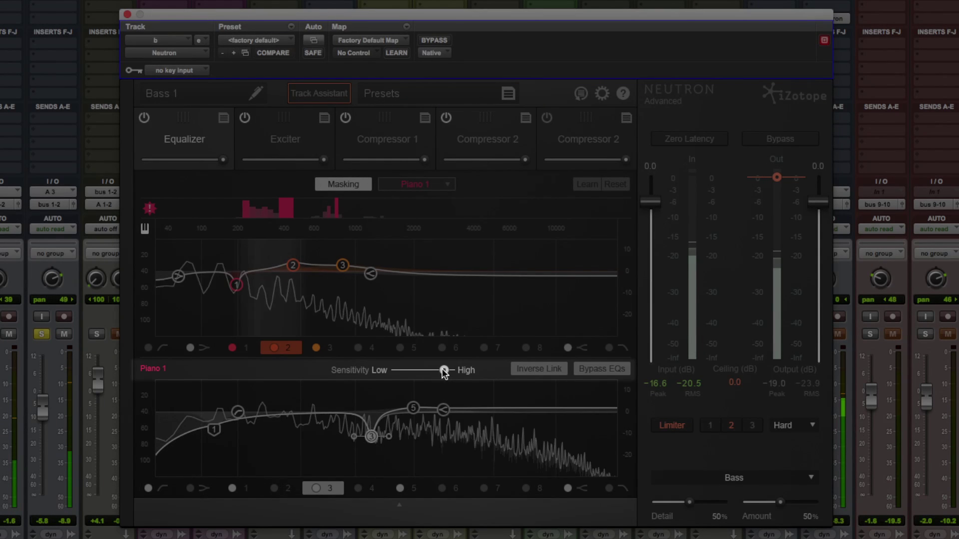
- Vary the masking Sensitivity between low and high during playback, and leave it near High
left_click_drag(444, 370, 404, 370)
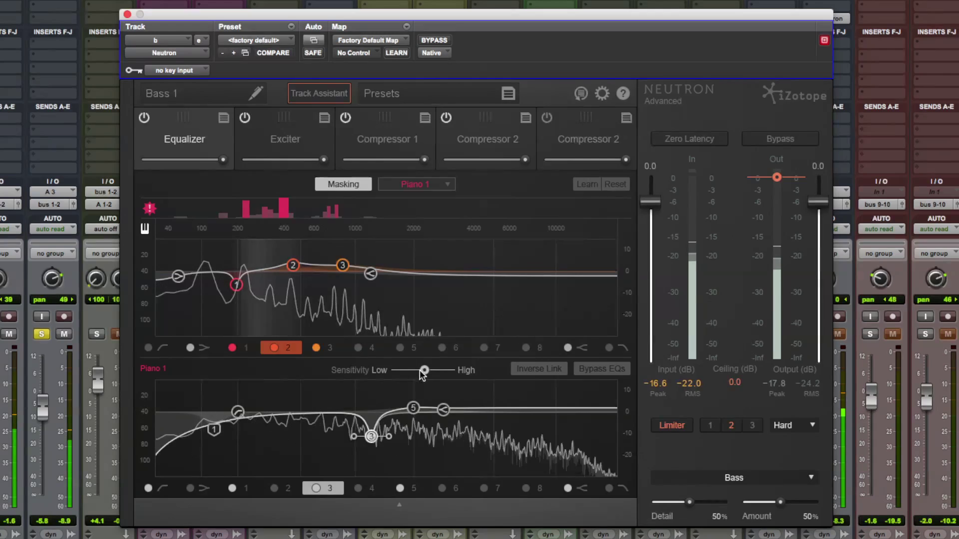
left_click_drag(420, 372, 441, 374)
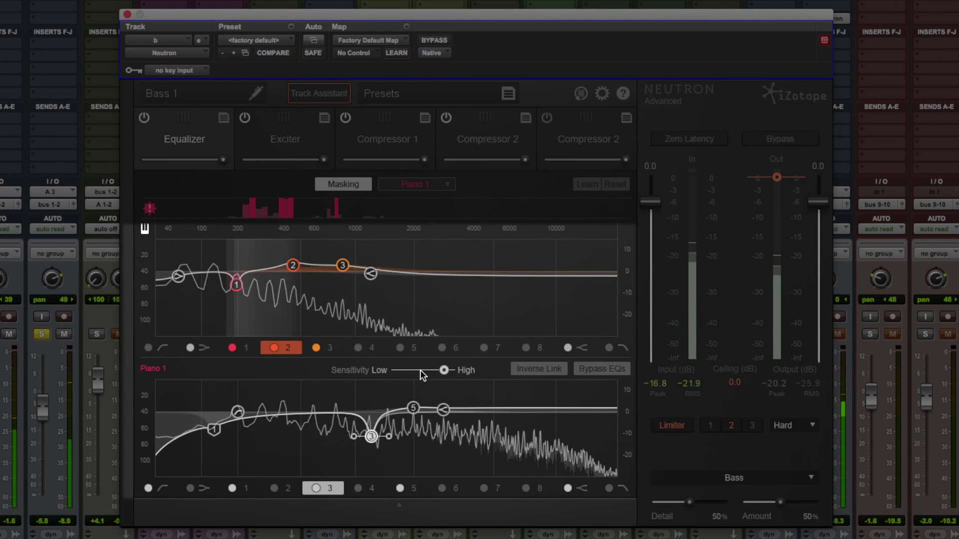
left_click_drag(437, 370, 389, 369)
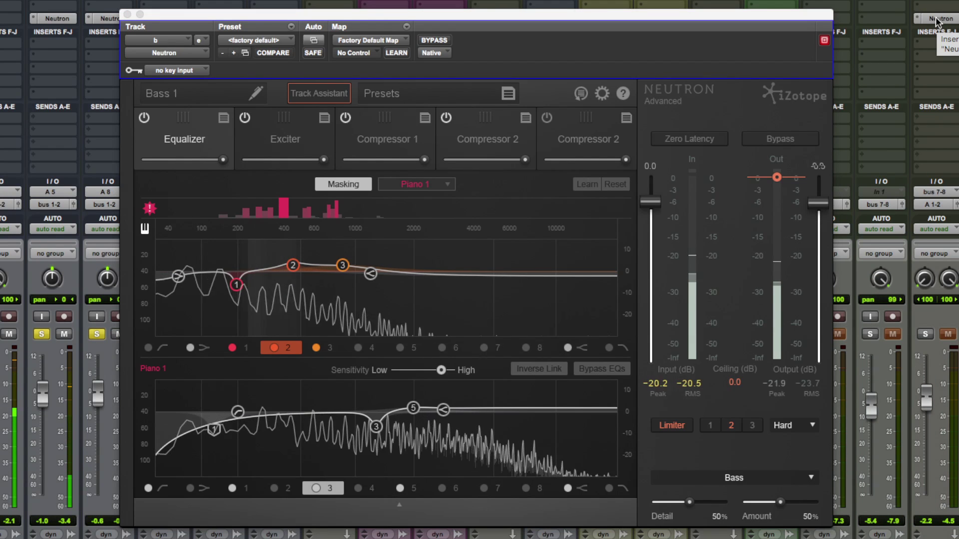
- Toggle bypass for Neutron across the tracks to compare the mix with and without processing, leaving the Bass 1 instance active
left_click(936, 19, "super")
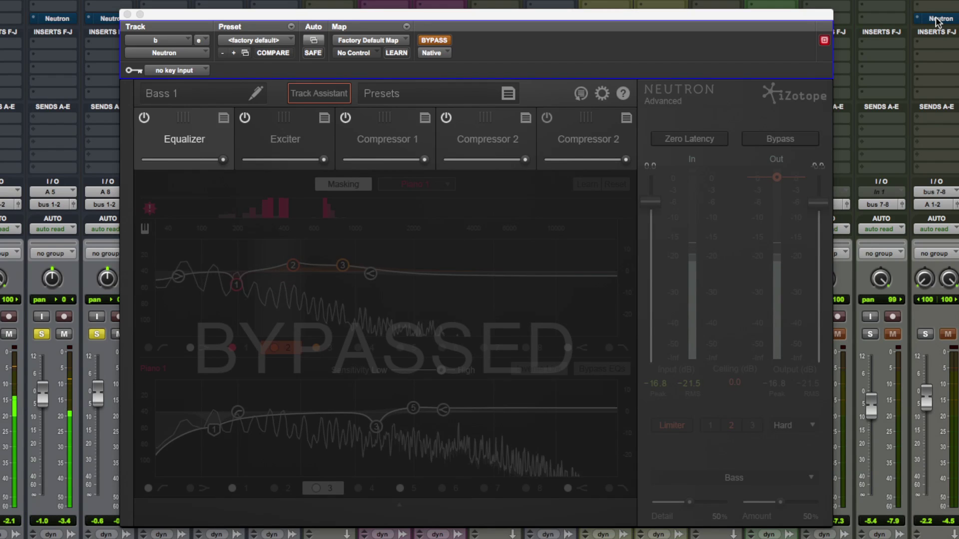
left_click(936, 18, "super")
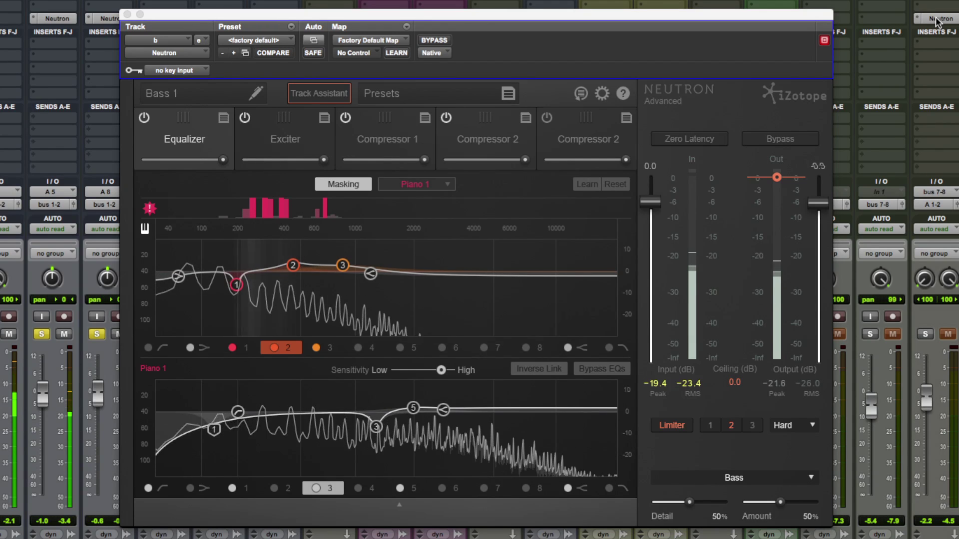
left_click(936, 19, "super")
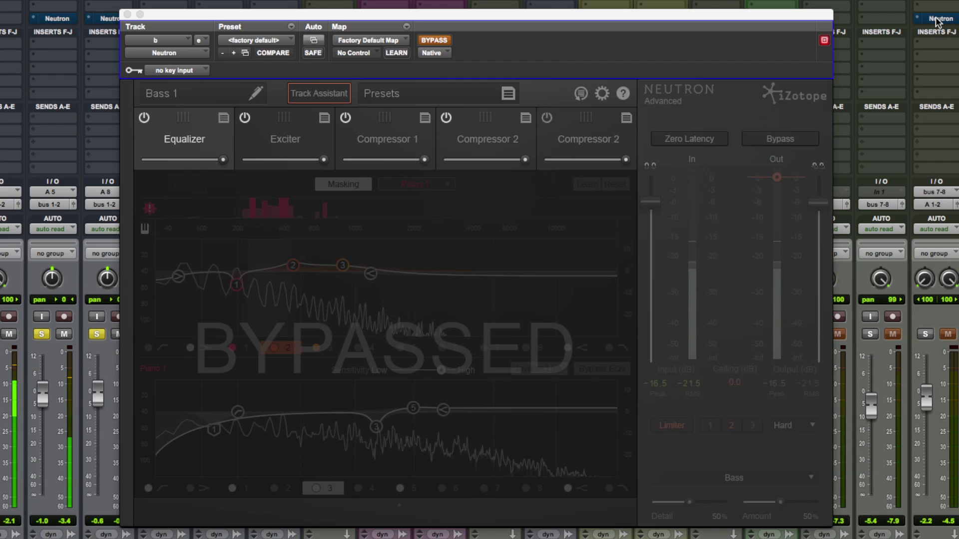
left_click(431, 42)
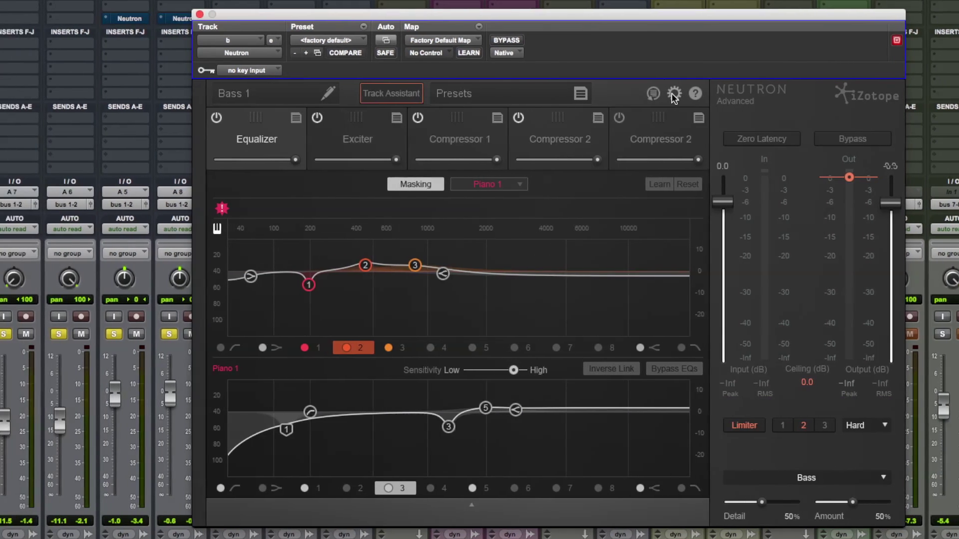
- Open Neutron's options and examine the available Track Assistant Mode and Track Assistant Preset choices
left_click(602, 93)
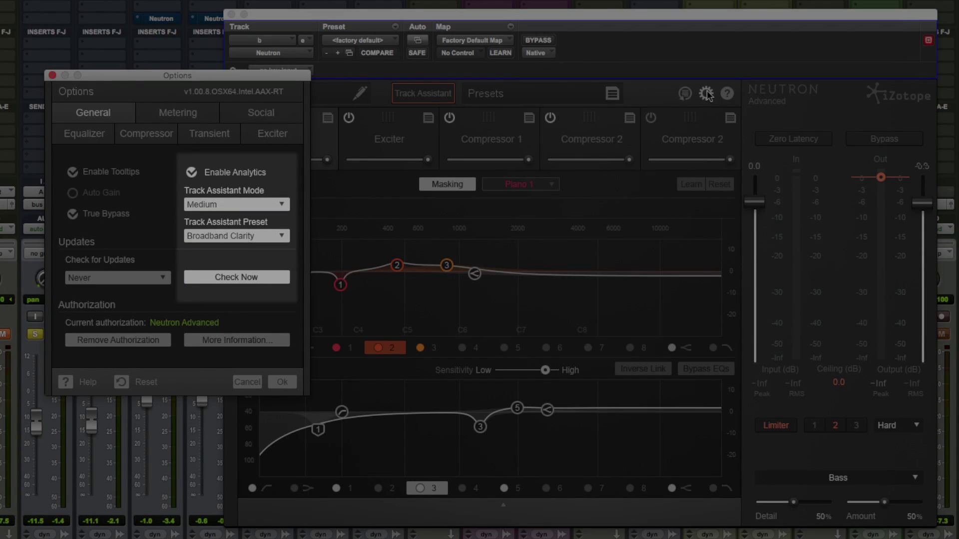
left_click(268, 205)
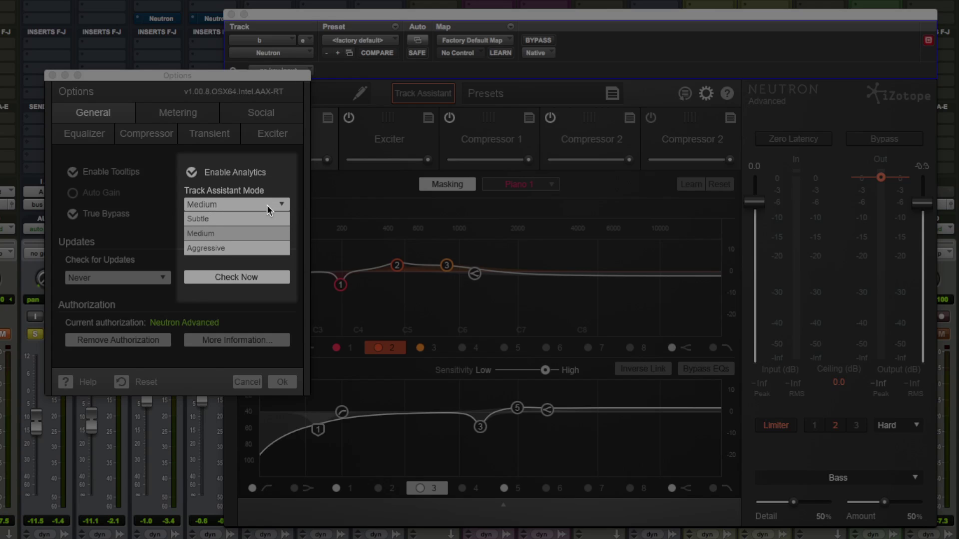
left_click(224, 265)
left_click(274, 237)
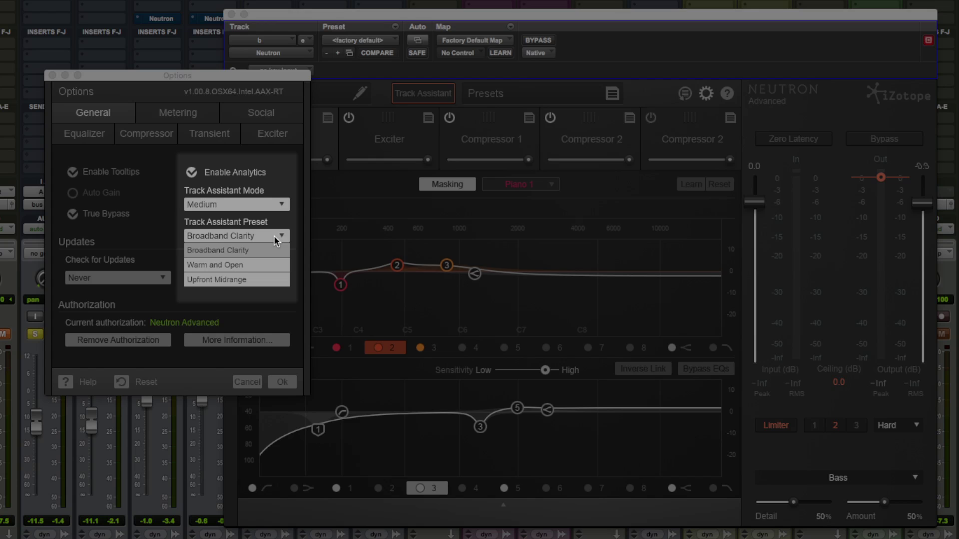